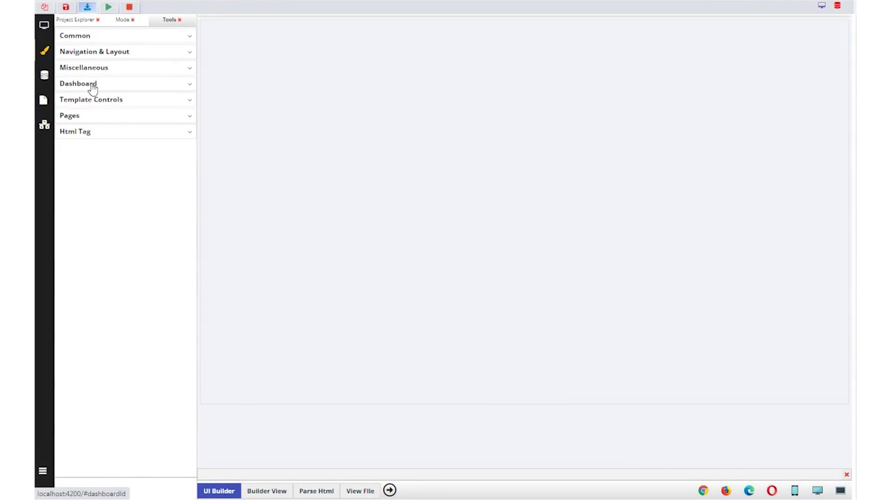
Expand the Dashboard tool group in the UI Builder's Tools panel.
{"action": "left_click", "coordinate": [91, 85]}
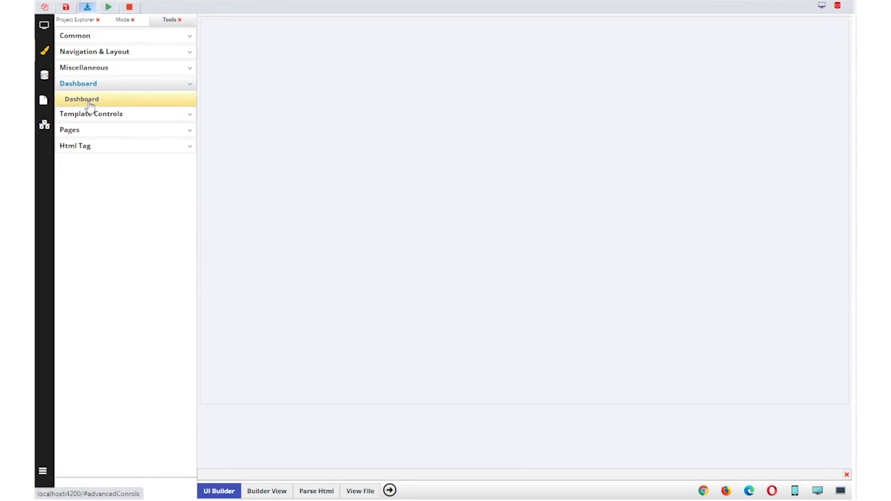
Place a dashboard layout on the canvas, with a navbar holding the SAG logo and Menu in its header.
{"action": "left_click", "coordinate": [91, 99]}
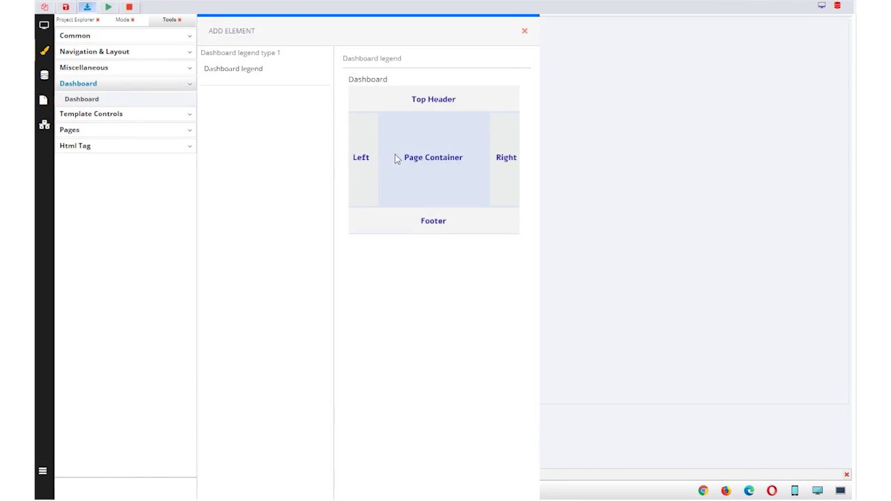
{"action": "left_click_drag", "start_coordinate": [394, 158], "coordinate": [566, 219]}
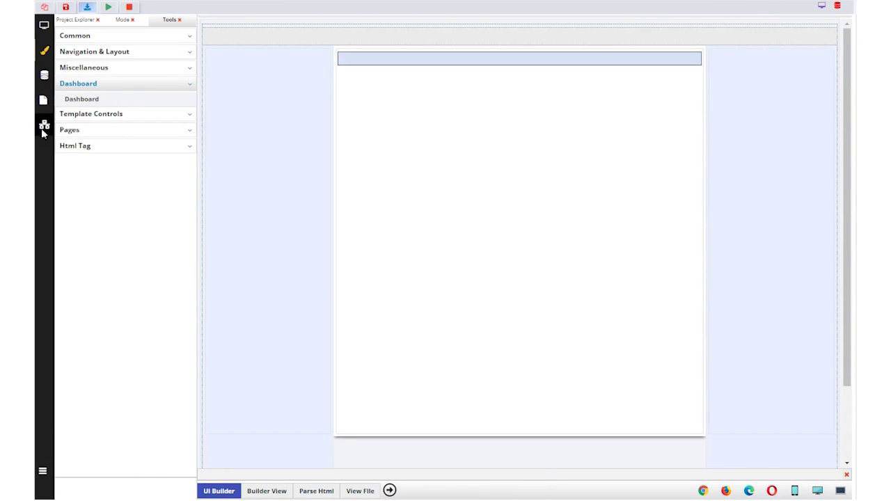
{"action": "left_click", "coordinate": [87, 53]}
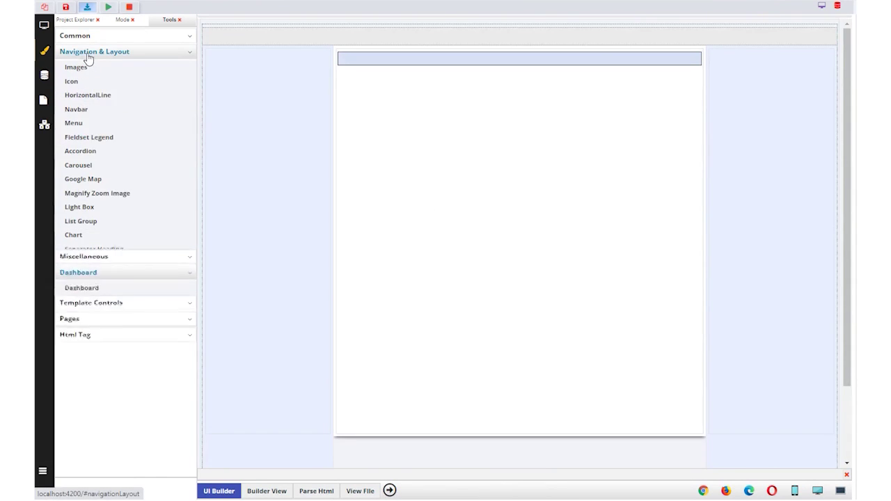
{"action": "left_click", "coordinate": [76, 109]}
{"action": "left_click_drag", "start_coordinate": [395, 118], "coordinate": [527, 39]}
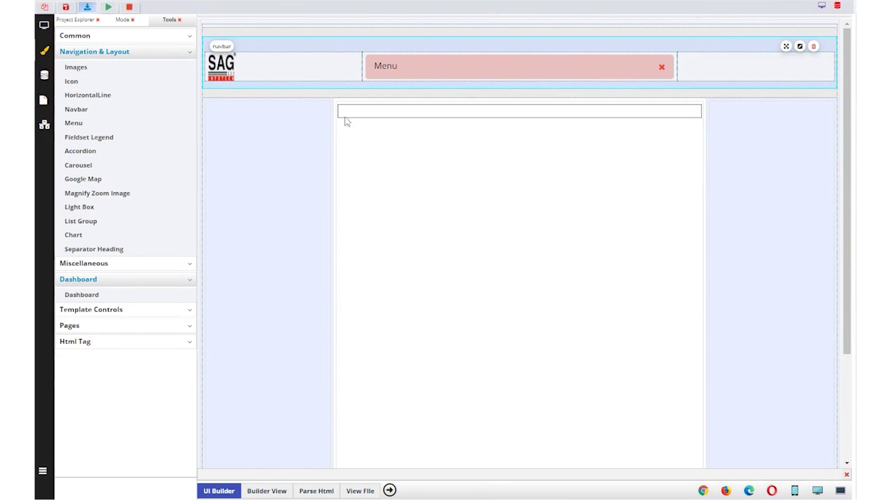
{"action": "left_click", "coordinate": [226, 69]}
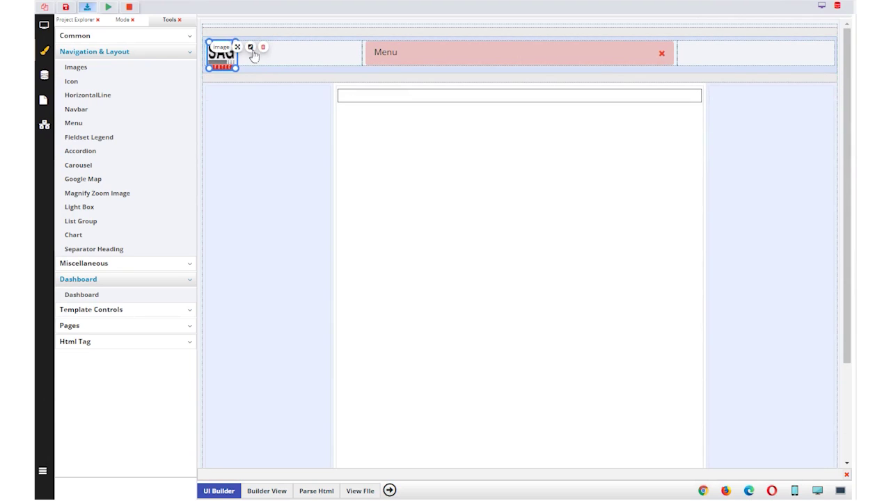
{"action": "left_click", "coordinate": [250, 48]}
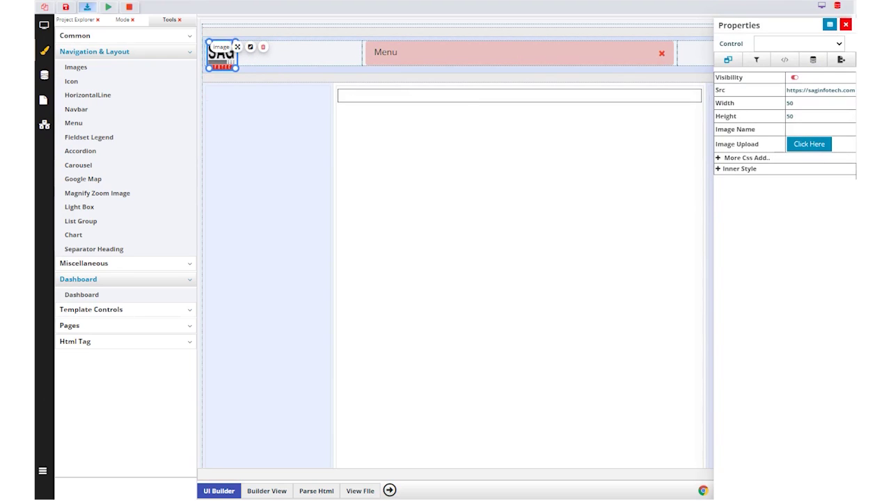
Replace the logo's image source with the ONE SOLUTION image and set its width to 200.
{"action": "left_click", "coordinate": [812, 91]}
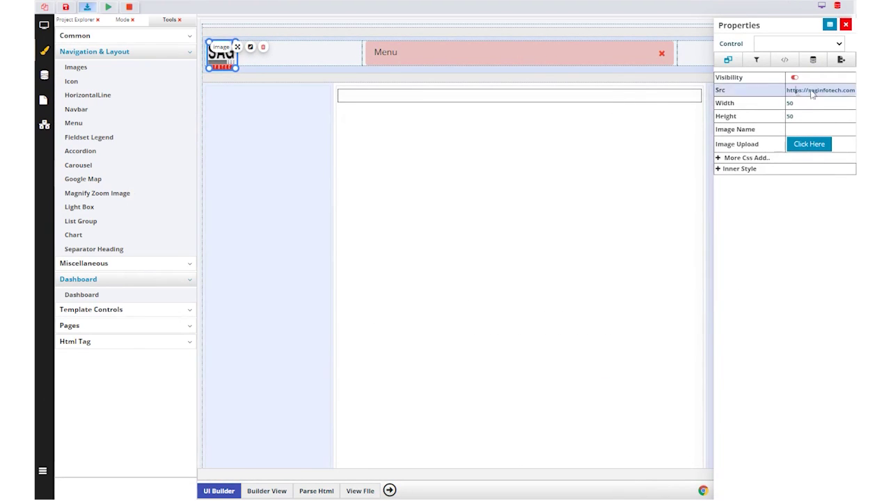
{"action": "key", "text": "ctrl+a"}
{"action": "key", "text": "BackSpace"}
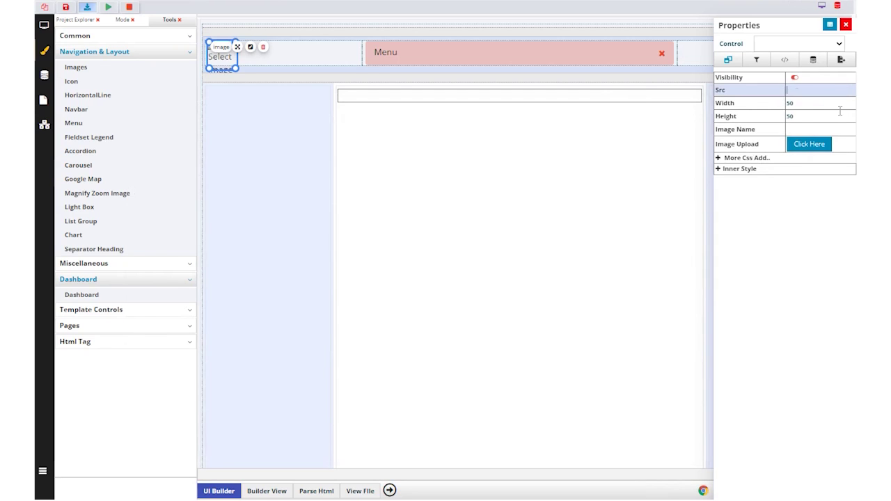
{"action": "key", "text": "ctrl+v"}
{"action": "left_click", "coordinate": [790, 104]}
{"action": "type", "text": "200"}
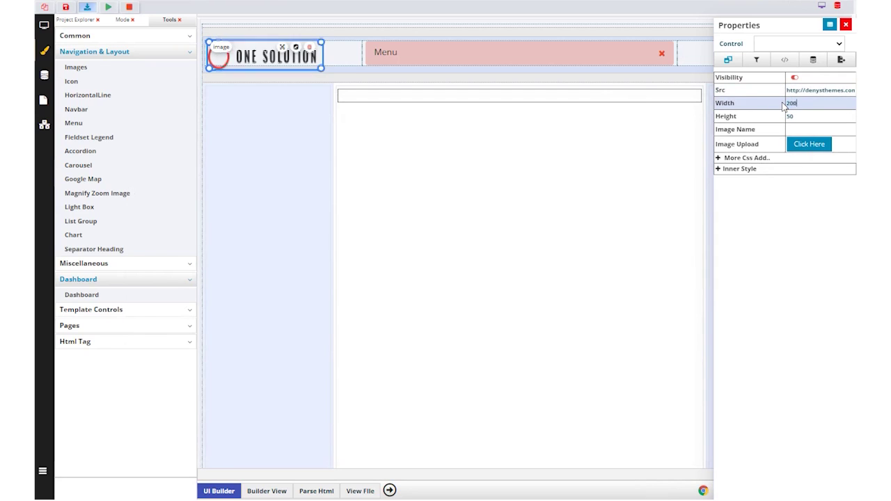
Save the project files with the updated logo.
{"action": "left_click", "coordinate": [476, 149]}
{"action": "left_click", "coordinate": [65, 6]}
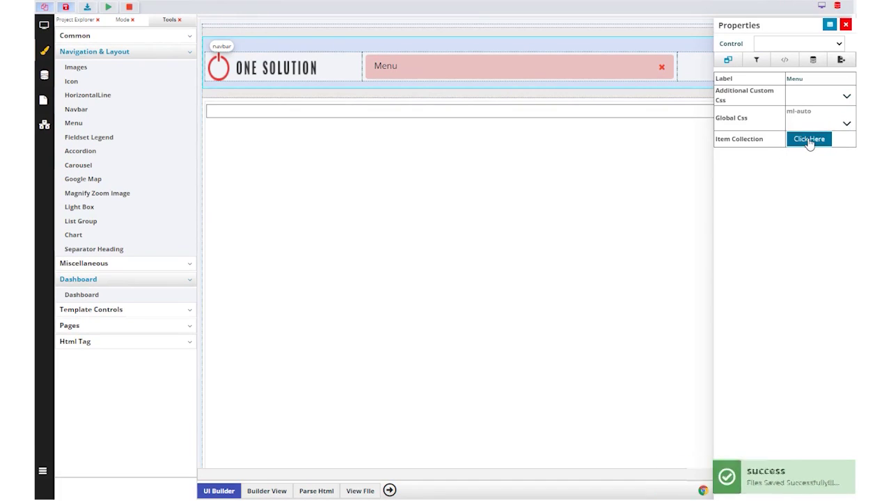
{"action": "left_click", "coordinate": [809, 139]}
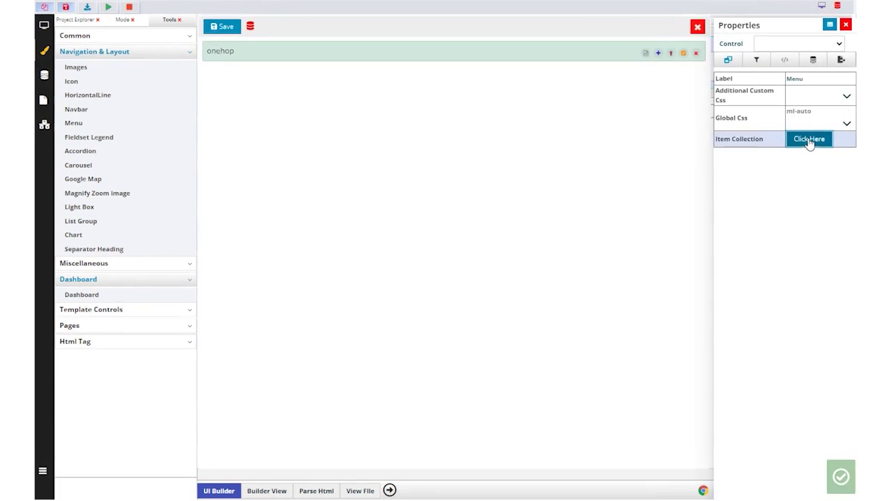
Add three child menu items under onehop, naming the third CONTACT US, and save.
{"action": "left_click", "coordinate": [669, 54]}
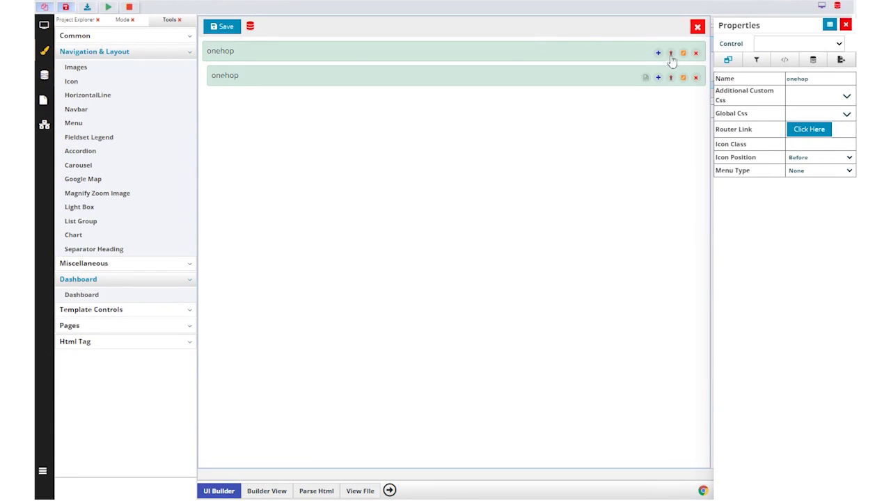
{"action": "left_click", "coordinate": [670, 56]}
{"action": "left_click", "coordinate": [671, 56]}
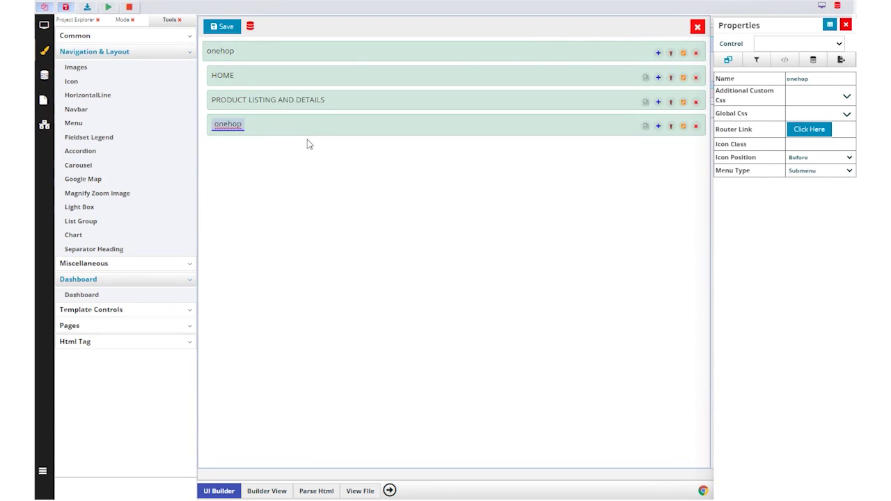
{"action": "key", "text": "ctrl+a"}
{"action": "type", "text": "CONTACT US"}
{"action": "key", "text": "Return"}
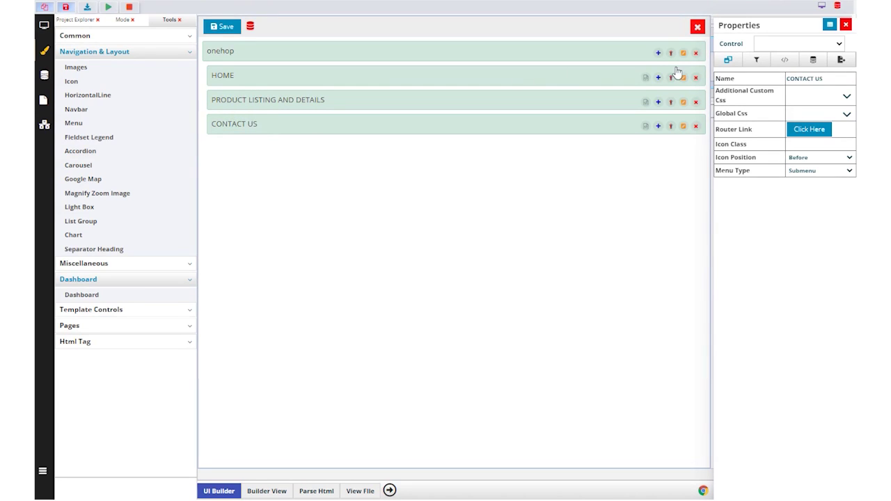
{"action": "left_click", "coordinate": [226, 28]}
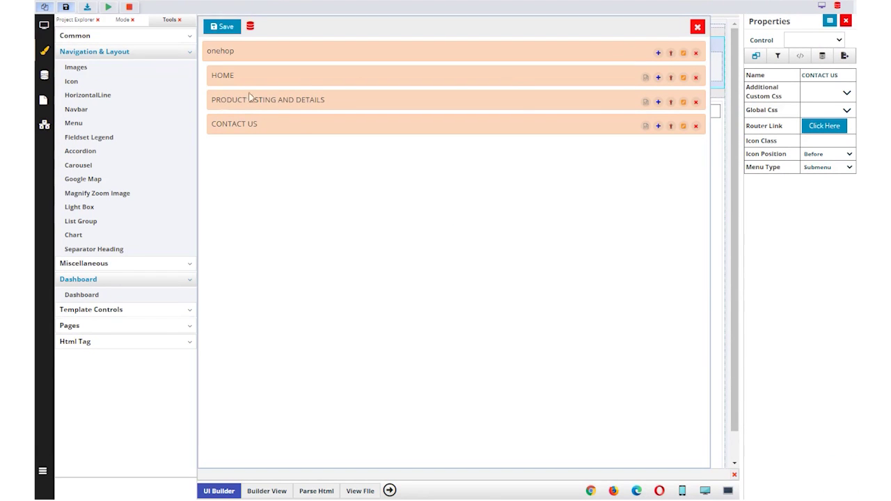
Generate a blank Home2 page for the HOME menu item.
{"action": "left_click", "coordinate": [645, 78]}
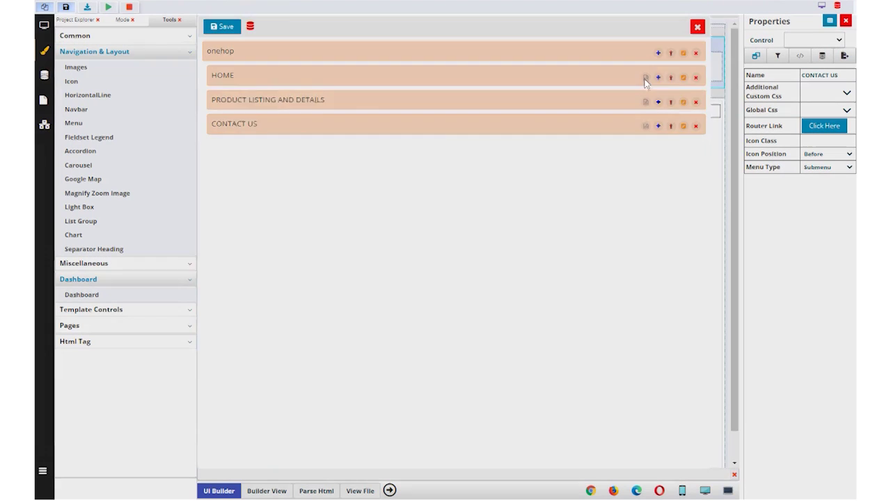
{"action": "left_click", "coordinate": [331, 91]}
{"action": "left_click", "coordinate": [654, 428]}
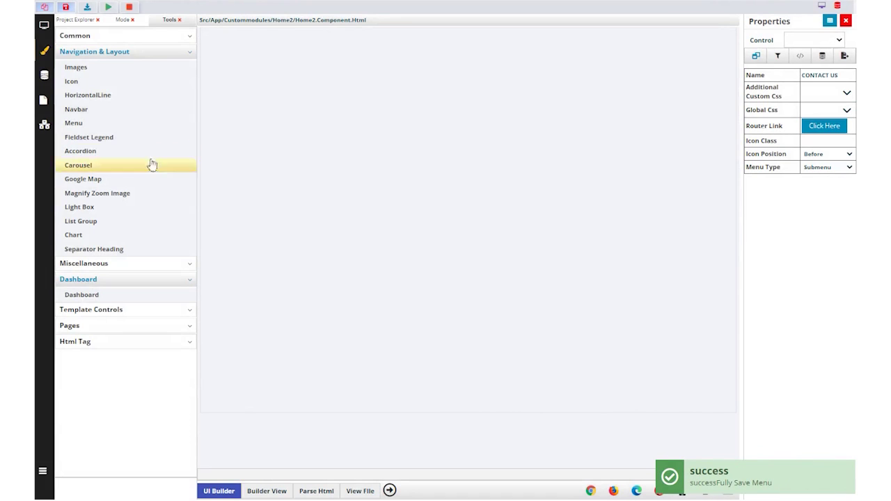
{"action": "left_click", "coordinate": [95, 165]}
Add the full-width office-photo image slider to Home2, save it and check it in the browser preview.
{"action": "left_click_drag", "start_coordinate": [413, 218], "coordinate": [564, 227]}
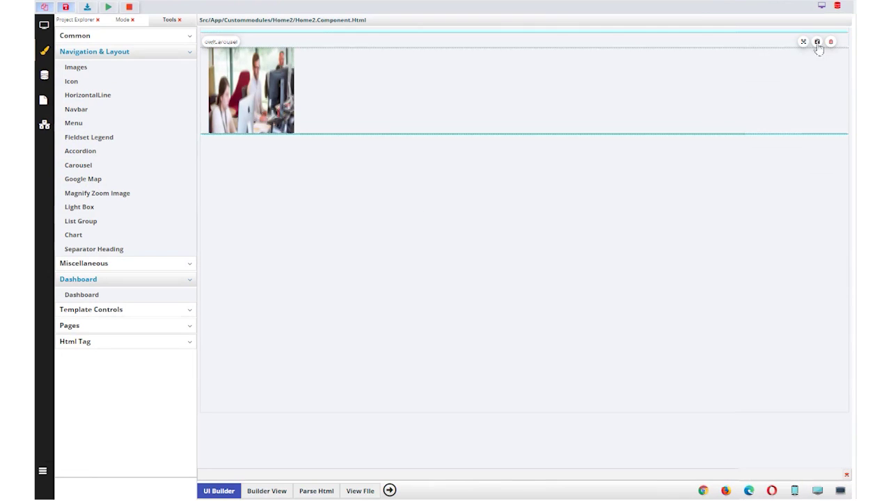
{"action": "left_click", "coordinate": [65, 6]}
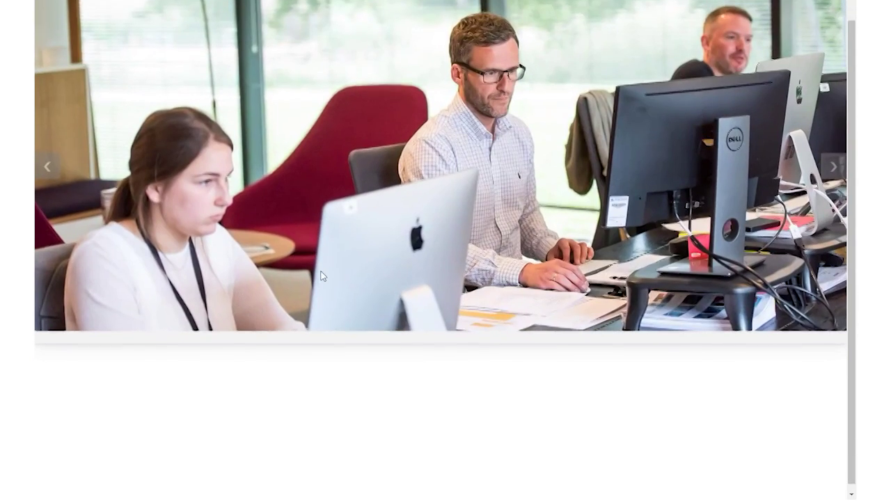
{"action": "scroll", "coordinate": [666, 250], "scroll_direction": "down", "scroll_amount": 1}
{"action": "key", "text": "alt+Tab"}
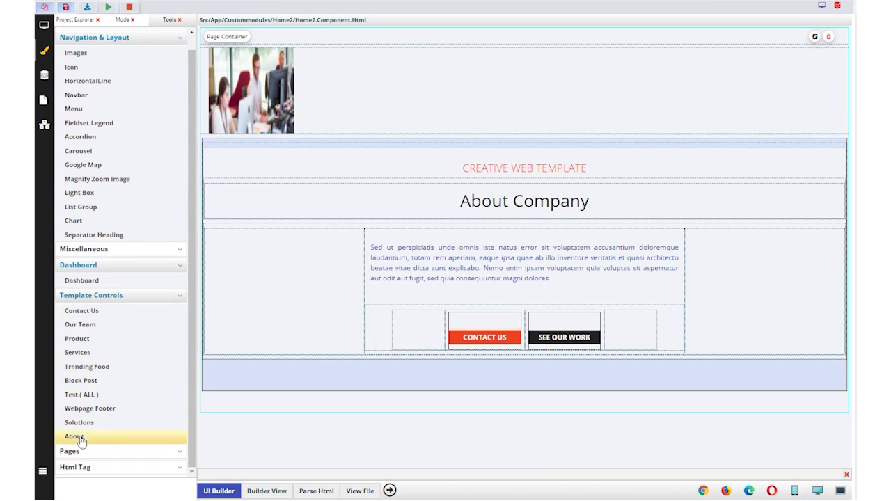
Place the About 3 'Specialised in our digital experiences' section below About Company.
{"action": "left_click", "coordinate": [74, 436]}
{"action": "left_click_drag", "start_coordinate": [394, 261], "coordinate": [505, 411]}
{"action": "scroll", "coordinate": [411, 311], "scroll_direction": "down", "scroll_amount": 3}
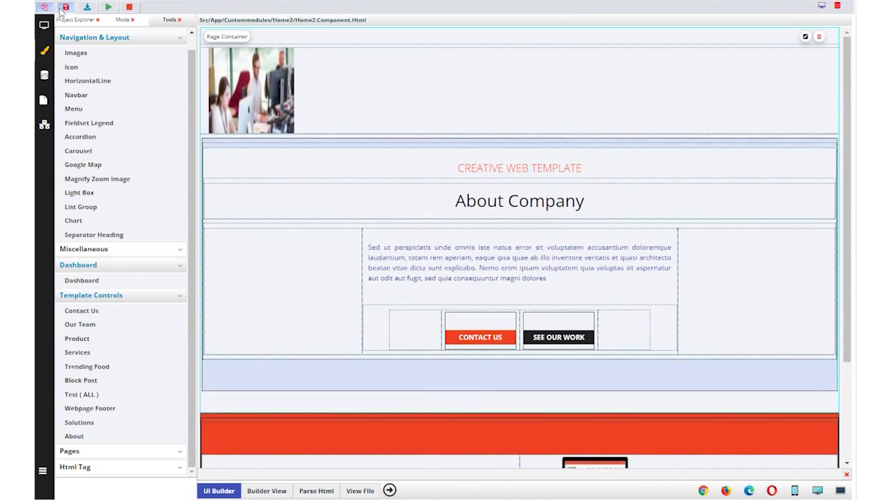
Preview the home page full-screen to check the new section, then close the preview.
{"action": "left_click", "coordinate": [108, 7]}
{"action": "left_click_drag", "start_coordinate": [357, 132], "coordinate": [608, 250]}
{"action": "triple_click", "coordinate": [553, 157]}
{"action": "left_click", "coordinate": [565, 210]}
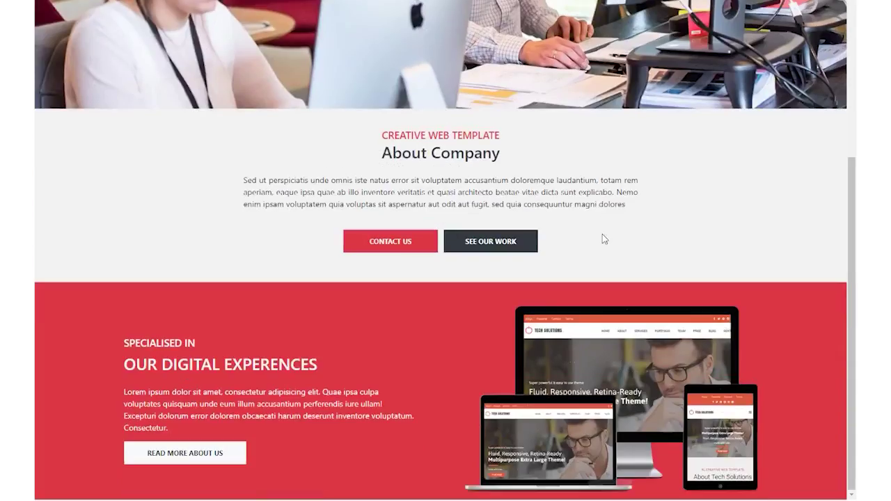
{"action": "key", "text": "Escape"}
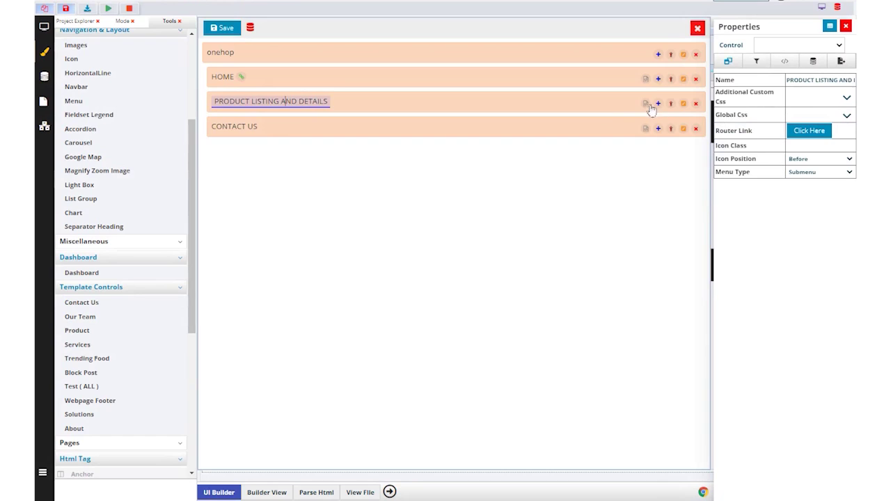
Generate a blank page for the Product Listing and Details menu item.
{"action": "left_click", "coordinate": [646, 104]}
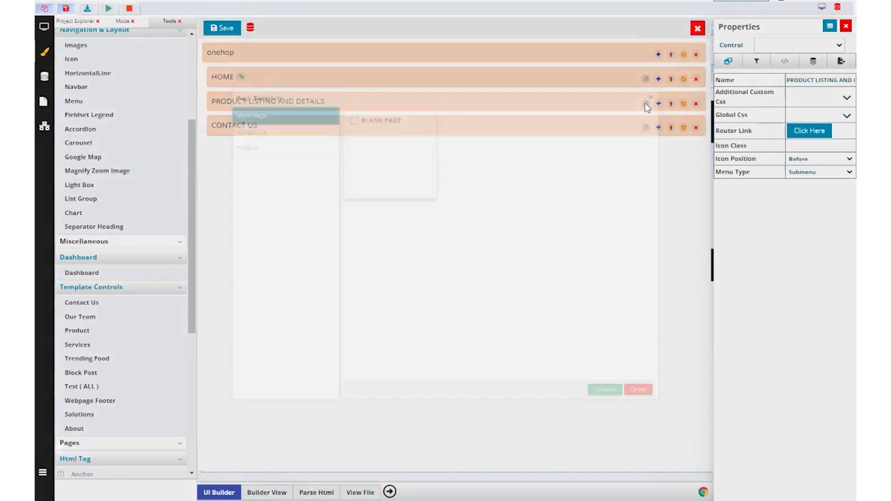
{"action": "left_click", "coordinate": [332, 91]}
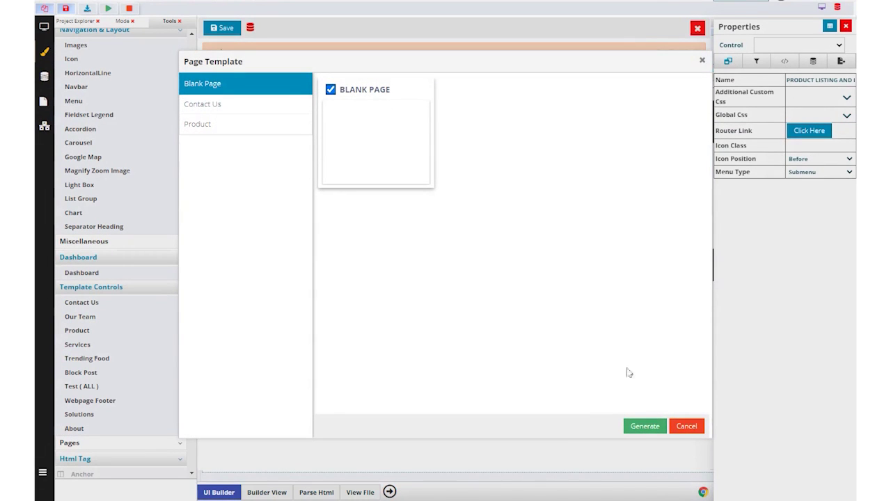
{"action": "left_click", "coordinate": [646, 425]}
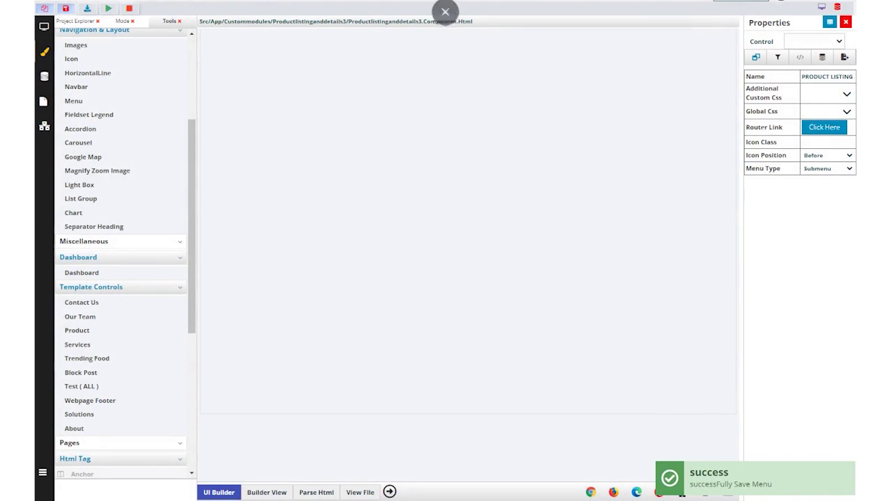
Add an OUR PRODUCT separator heading plus rows of Garnier and Off-White product cards, and save.
{"action": "left_click", "coordinate": [117, 227]}
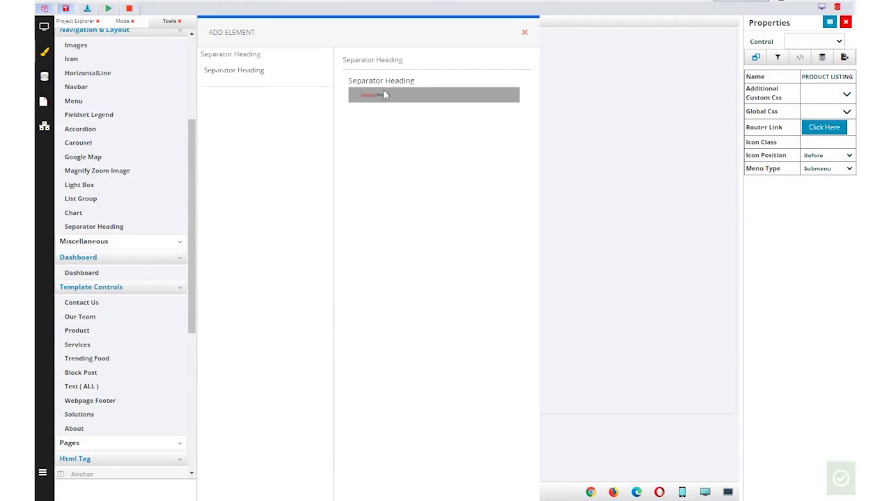
{"action": "left_click", "coordinate": [384, 94]}
{"action": "scroll", "coordinate": [84, 230], "scroll_direction": "down", "scroll_amount": 3}
{"action": "left_click", "coordinate": [77, 215]}
{"action": "left_click_drag", "start_coordinate": [461, 139], "coordinate": [738, 198]}
{"action": "scroll", "coordinate": [106, 169], "scroll_direction": "down", "scroll_amount": 2}
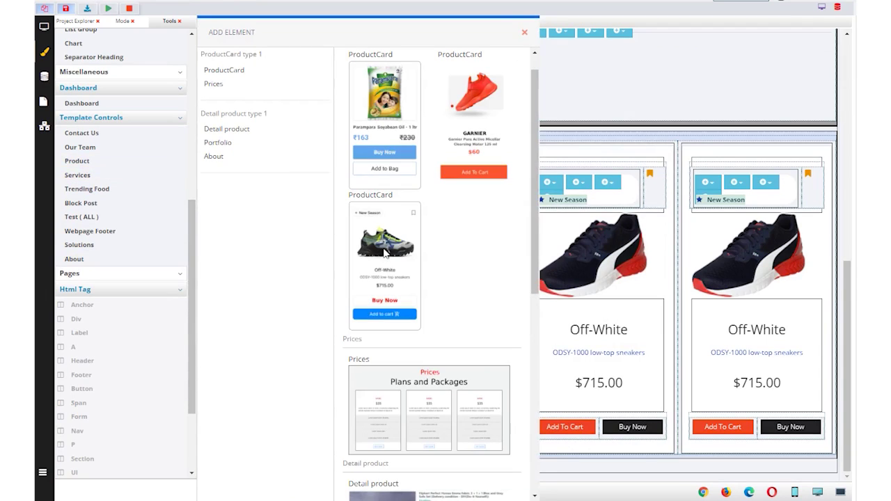
{"action": "left_click_drag", "start_coordinate": [386, 254], "coordinate": [410, 272]}
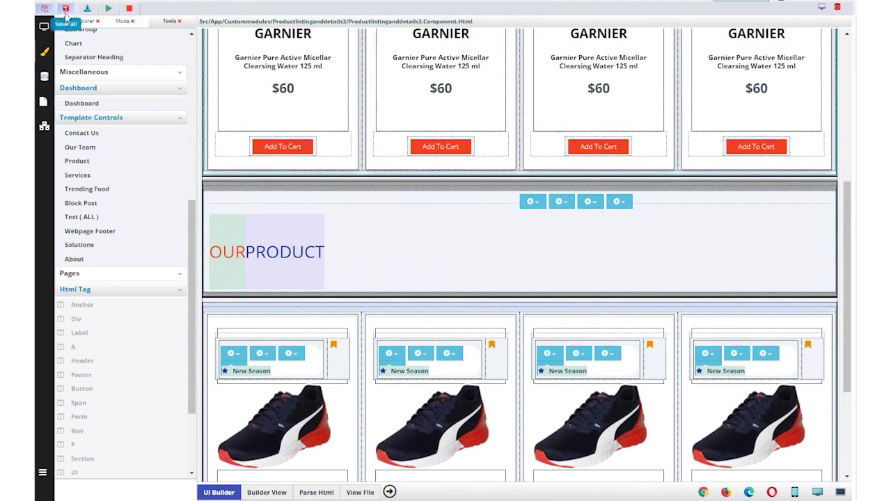
{"action": "left_click", "coordinate": [66, 8]}
Replace the third GARNIER card's image source with the phone image and save.
{"action": "left_click", "coordinate": [597, 218]}
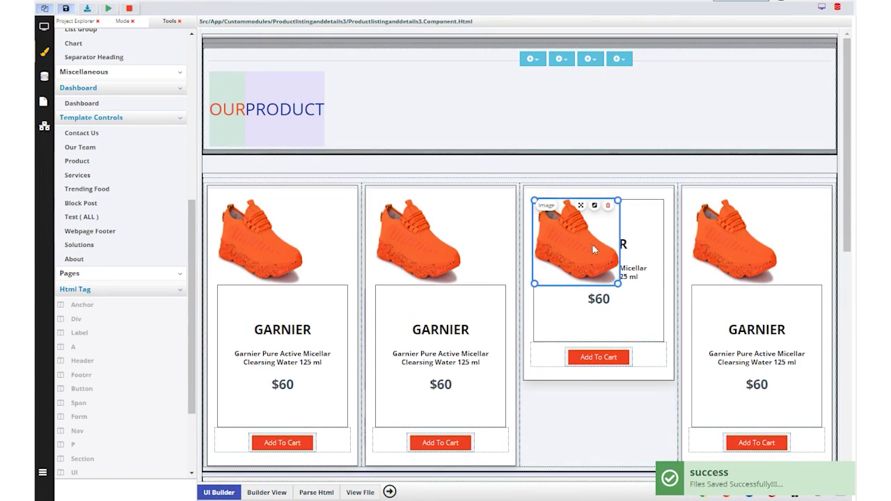
{"action": "left_click", "coordinate": [595, 208]}
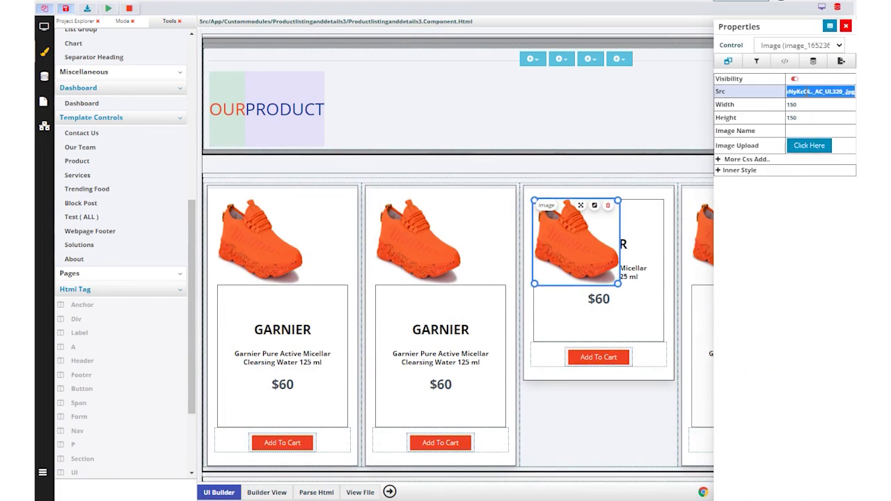
{"action": "left_click", "coordinate": [806, 91]}
{"action": "key", "text": "ctrl+a"}
{"action": "key", "text": "BackSpace"}
{"action": "key", "text": "ctrl+v"}
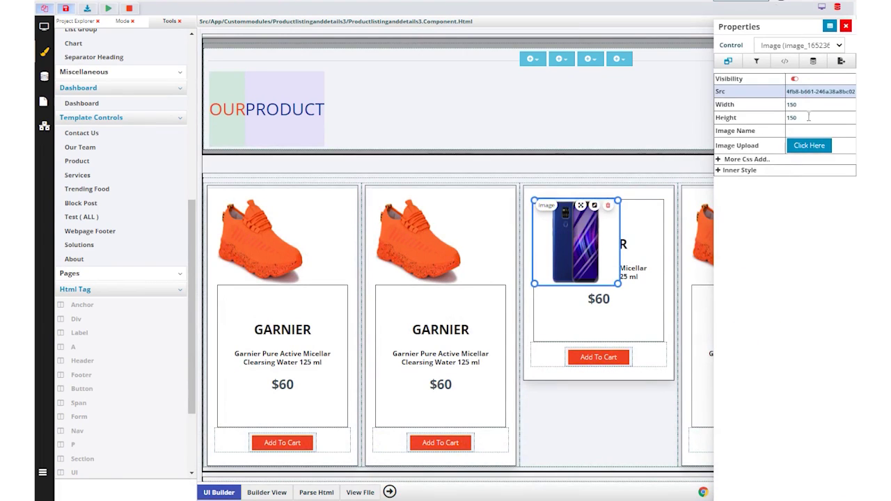
{"action": "left_click", "coordinate": [66, 8]}
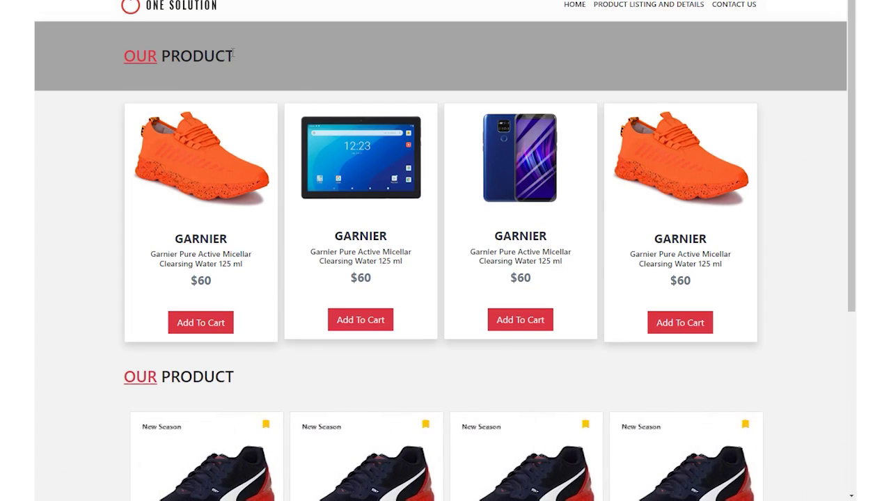
{"action": "scroll", "coordinate": [762, 318], "scroll_direction": "down", "scroll_amount": 4}
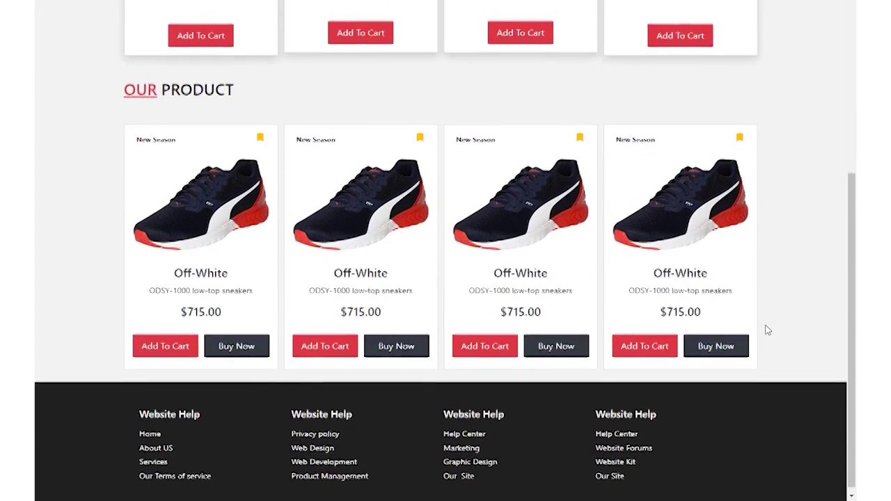
{"action": "scroll", "coordinate": [766, 330], "scroll_direction": "up", "scroll_amount": 4}
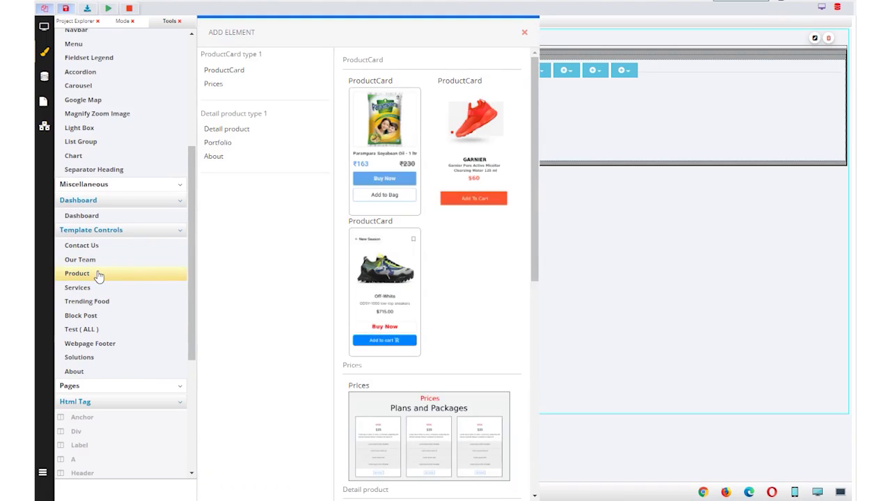
Place the Detail product section with phone gallery and Rs 25,999 price below the heading.
{"action": "scroll", "coordinate": [460, 425], "scroll_direction": "down", "scroll_amount": 2}
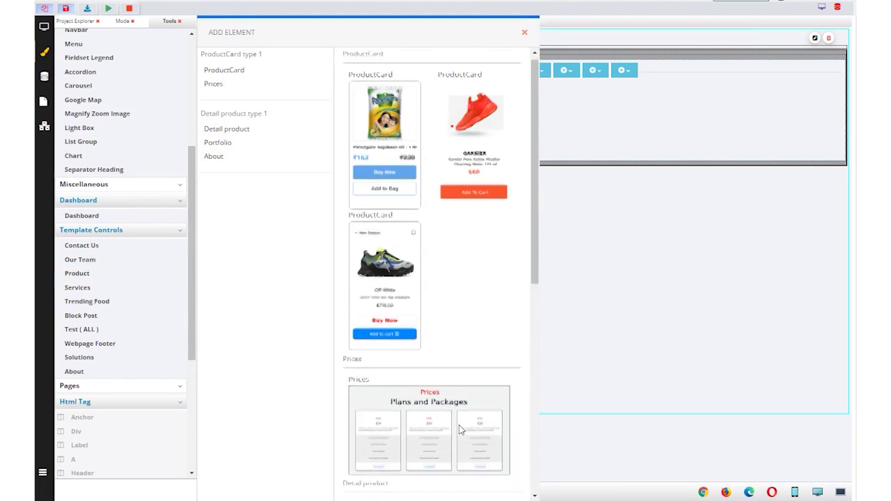
{"action": "scroll", "coordinate": [458, 426], "scroll_direction": "up", "scroll_amount": 1}
{"action": "scroll", "coordinate": [459, 428], "scroll_direction": "down", "scroll_amount": 4}
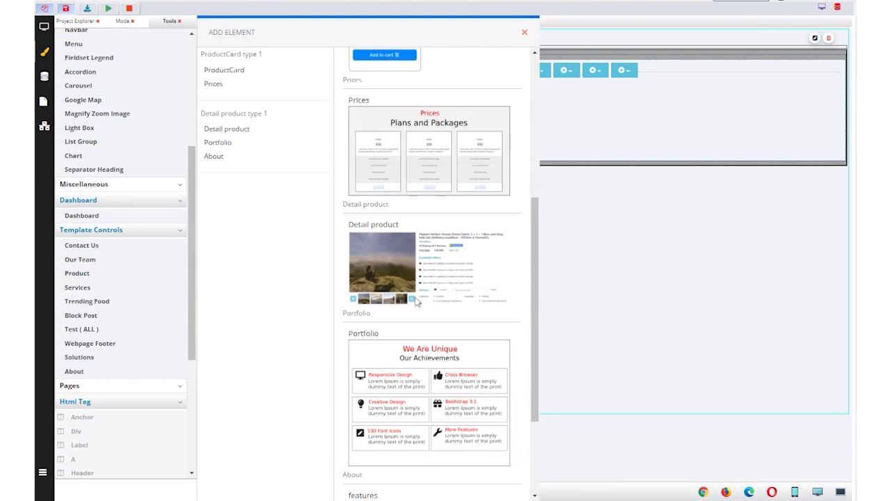
{"action": "left_click_drag", "start_coordinate": [409, 268], "coordinate": [603, 316]}
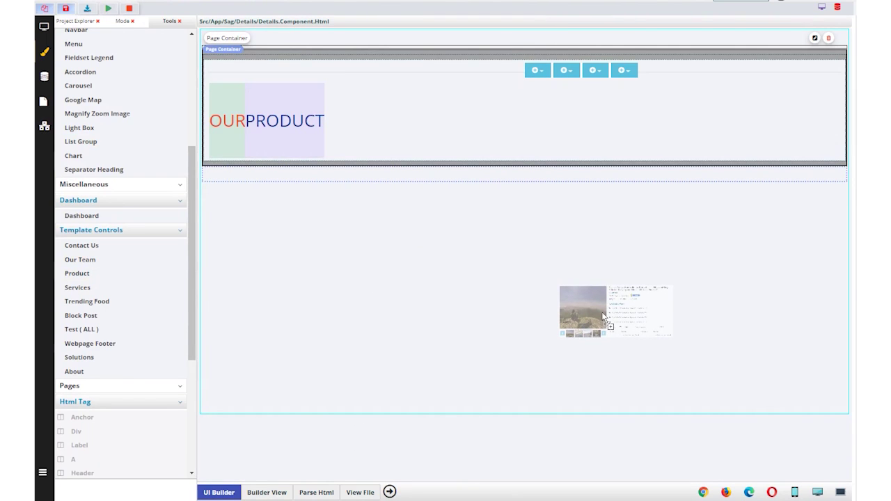
{"action": "left_click_drag", "start_coordinate": [603, 316], "coordinate": [603, 316]}
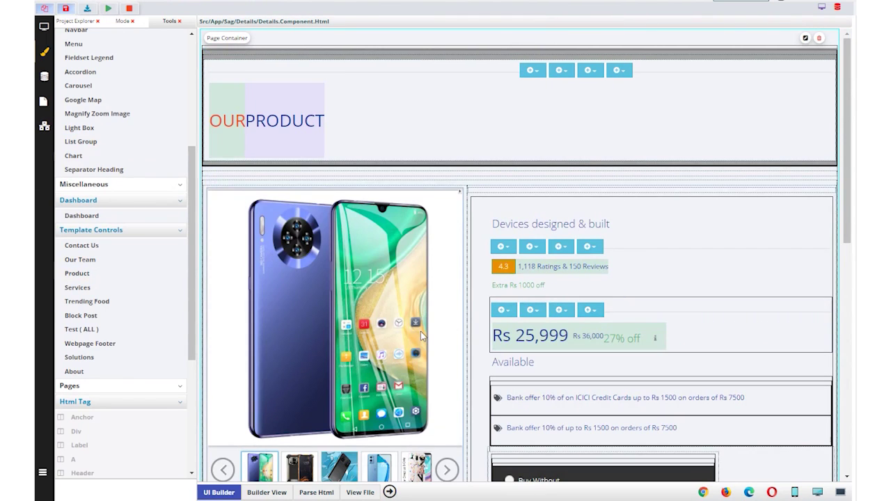
{"action": "scroll", "coordinate": [420, 336], "scroll_direction": "down", "scroll_amount": 3}
{"action": "scroll", "coordinate": [421, 337], "scroll_direction": "up", "scroll_amount": 2}
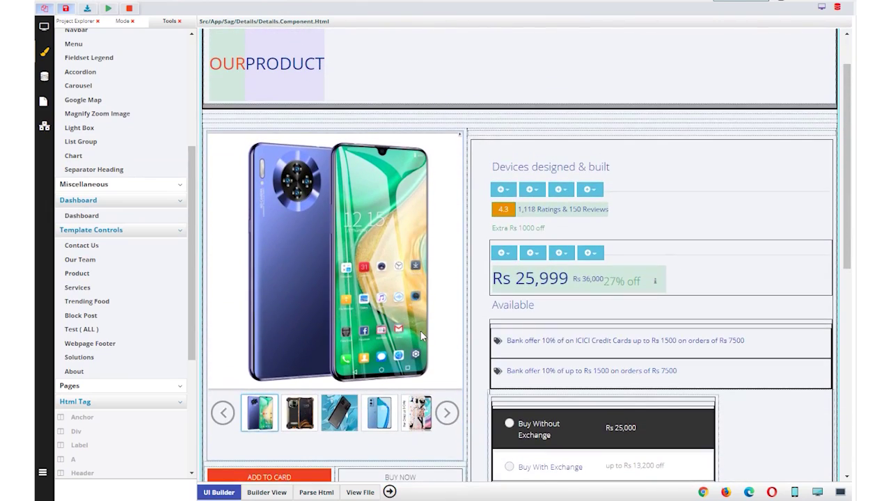
{"action": "scroll", "coordinate": [420, 337], "scroll_direction": "down", "scroll_amount": 1}
{"action": "scroll", "coordinate": [420, 336], "scroll_direction": "up", "scroll_amount": 2}
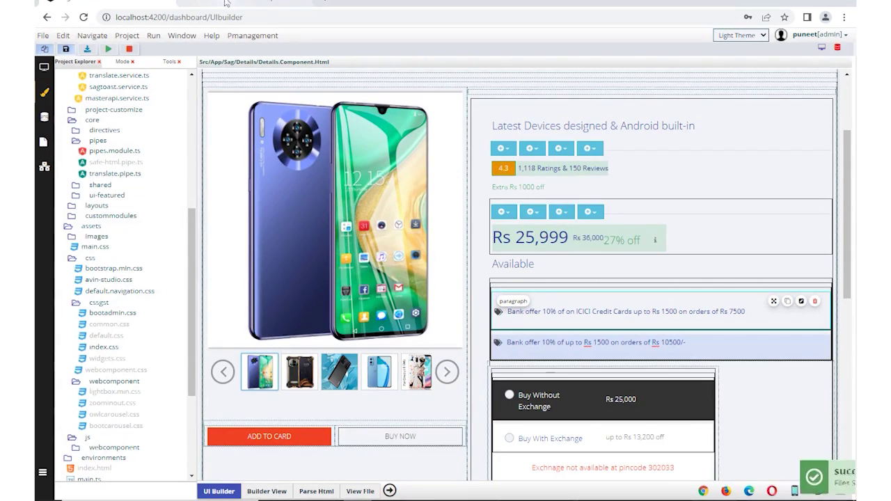
View the live product listing and open the tablet product's details page.
{"action": "left_click", "coordinate": [224, 3]}
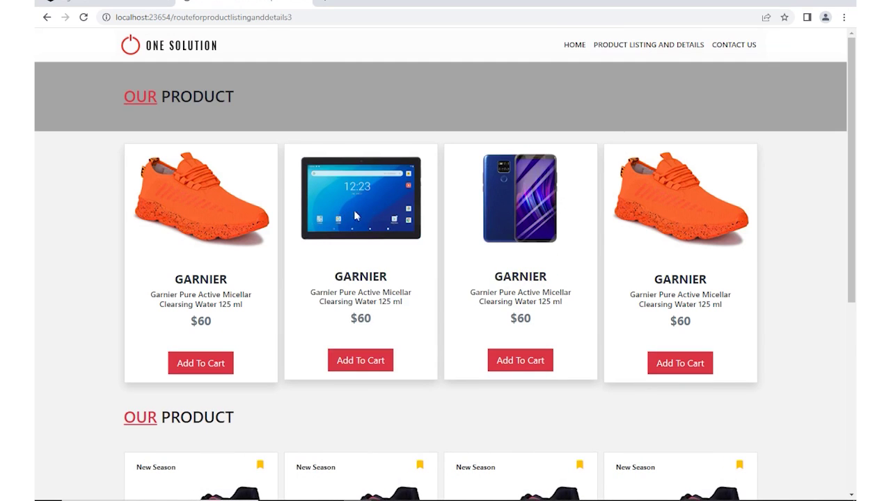
{"action": "left_click", "coordinate": [376, 208]}
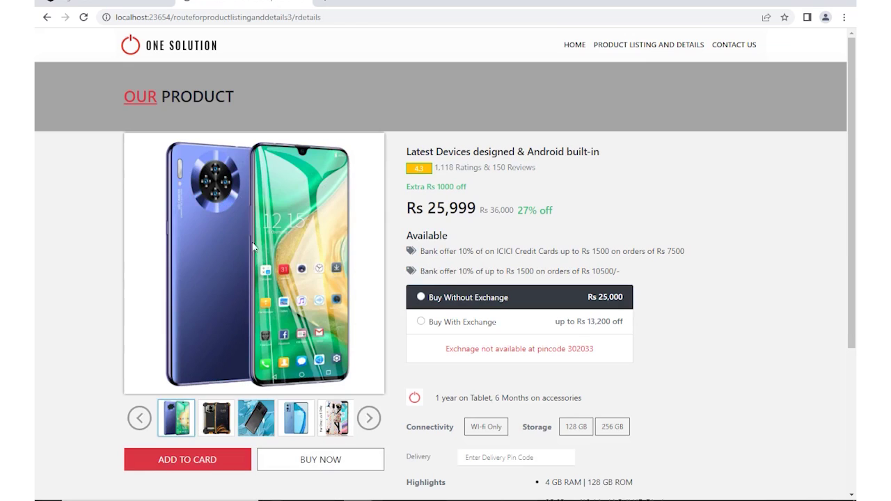
{"action": "scroll", "coordinate": [569, 228], "scroll_direction": "down", "scroll_amount": 3}
{"action": "scroll", "coordinate": [571, 229], "scroll_direction": "up", "scroll_amount": 3}
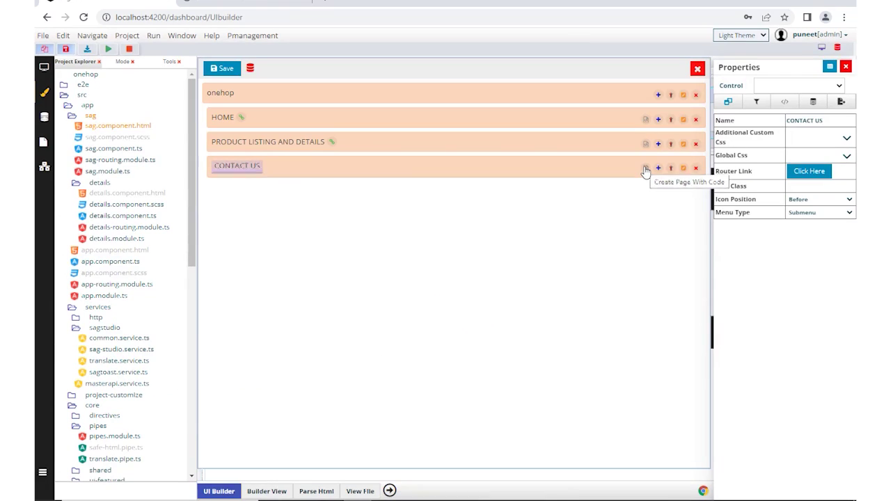
Generate a Contact Us page for the Contact Us menu item from the CONTACT US template.
{"action": "left_click", "coordinate": [645, 170]}
{"action": "left_click", "coordinate": [211, 125]}
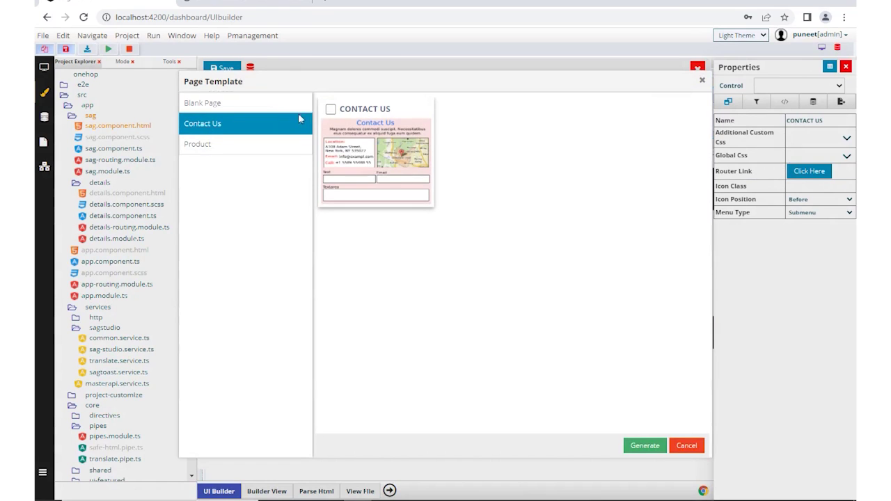
{"action": "left_click", "coordinate": [330, 110]}
{"action": "left_click", "coordinate": [644, 446]}
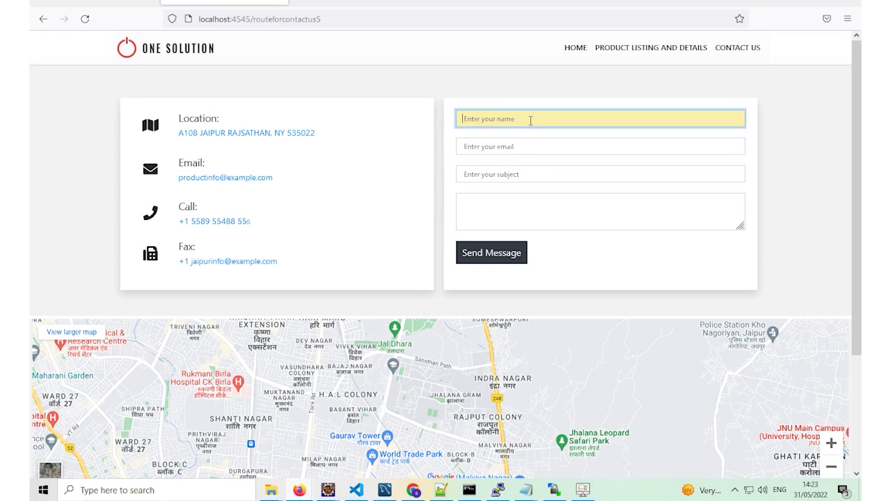
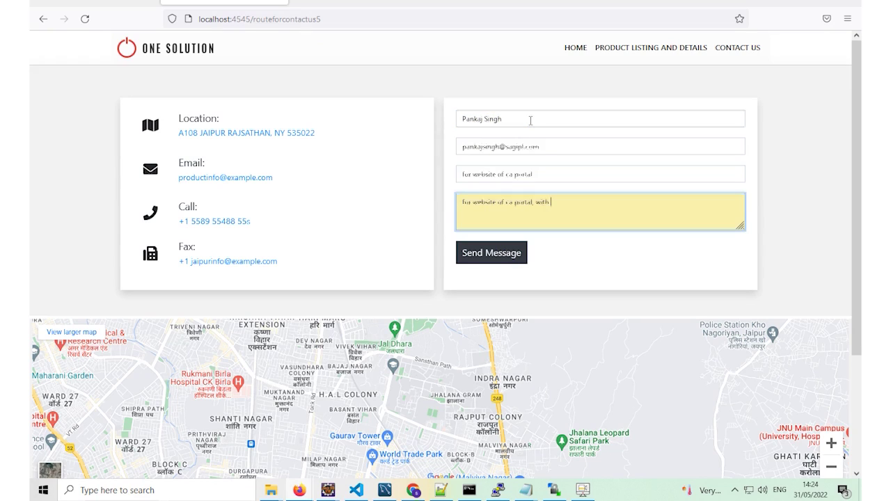
Fill the inquiry form with a name, e-mail, a ca portal website subject and message, then send it.
{"action": "type", "text": ", with gst software login"}
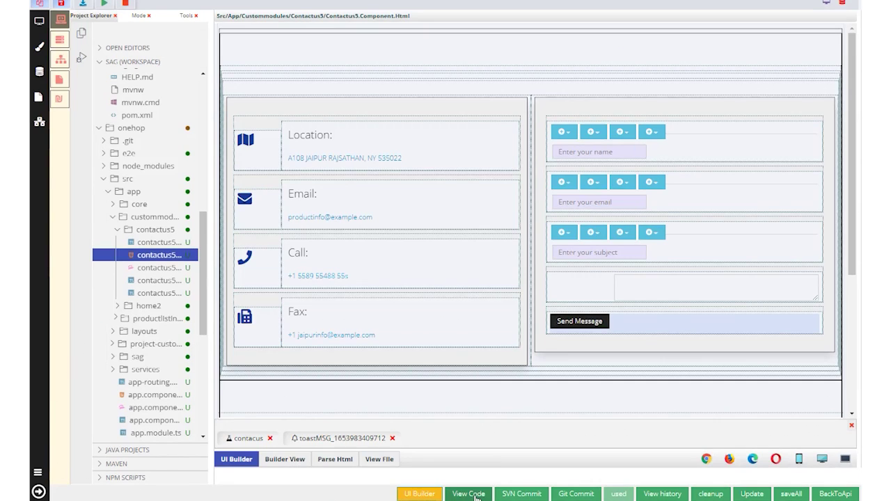
{"action": "left_click", "coordinate": [468, 494]}
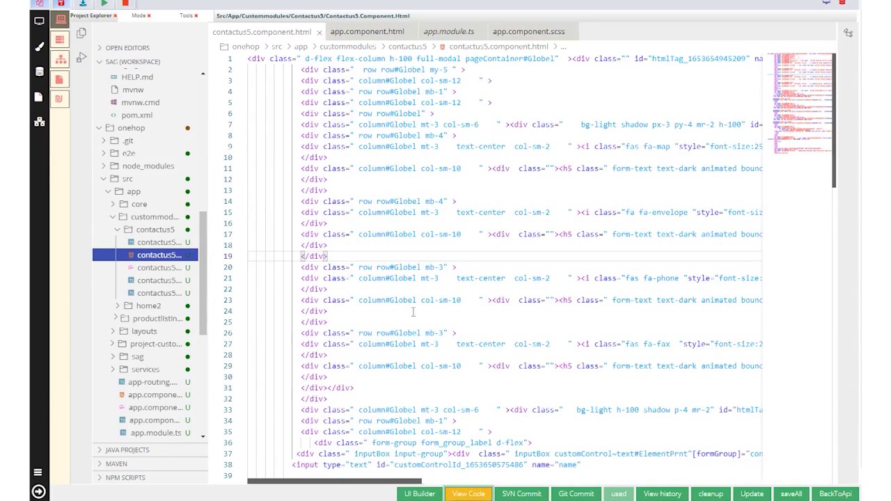
Open the contact page's Contactus5DaoImpl.java from its related files and show its outline.
{"action": "scroll", "coordinate": [413, 312], "scroll_direction": "down", "scroll_amount": 12}
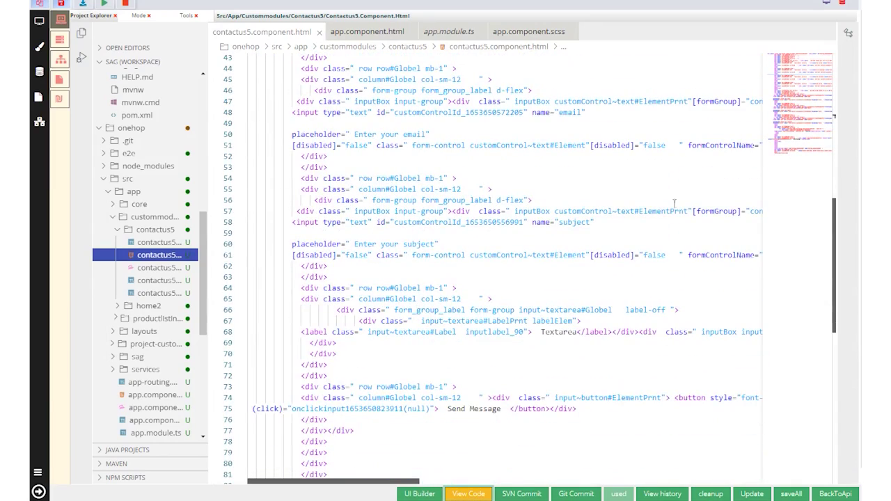
{"action": "left_click", "coordinate": [39, 492]}
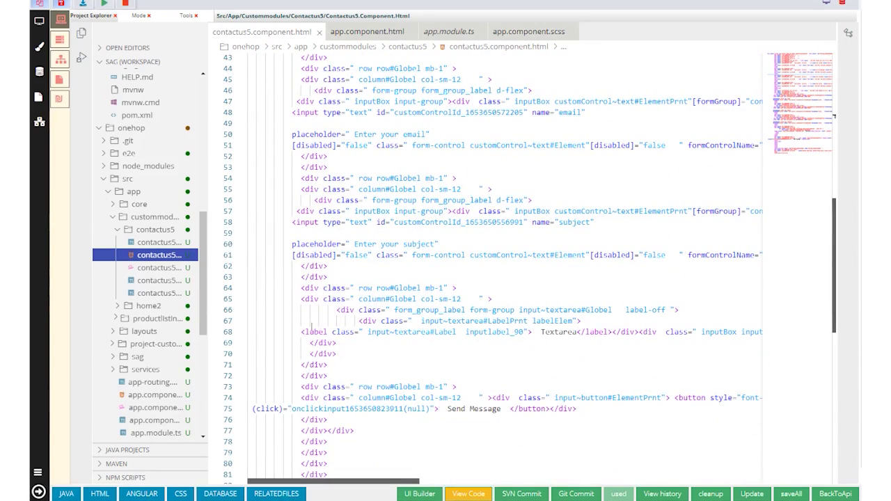
{"action": "left_click", "coordinate": [276, 494]}
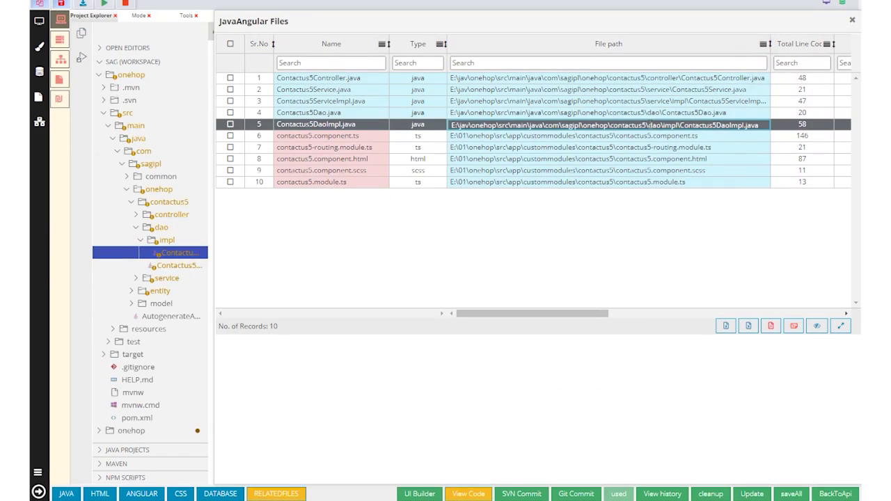
{"action": "double_click", "coordinate": [647, 124]}
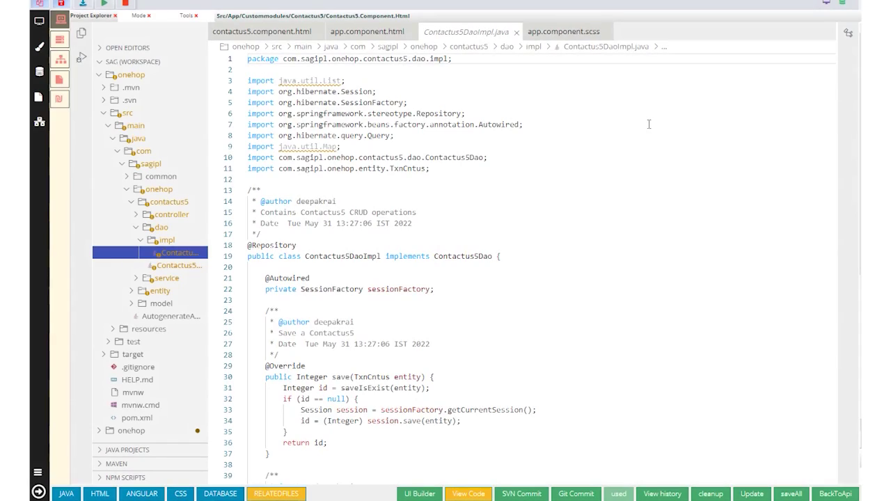
{"action": "scroll", "coordinate": [513, 292], "scroll_direction": "down", "scroll_amount": 10}
{"action": "scroll", "coordinate": [617, 286], "scroll_direction": "up", "scroll_amount": 10}
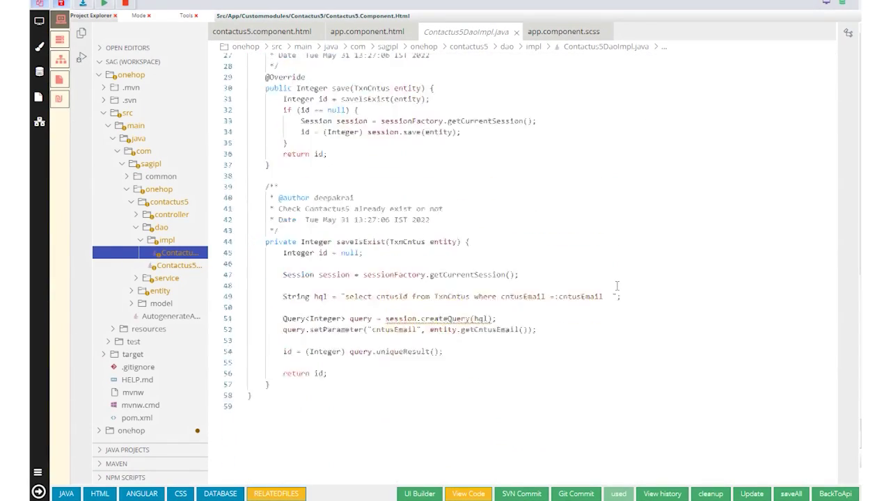
{"action": "left_click", "coordinate": [848, 33]}
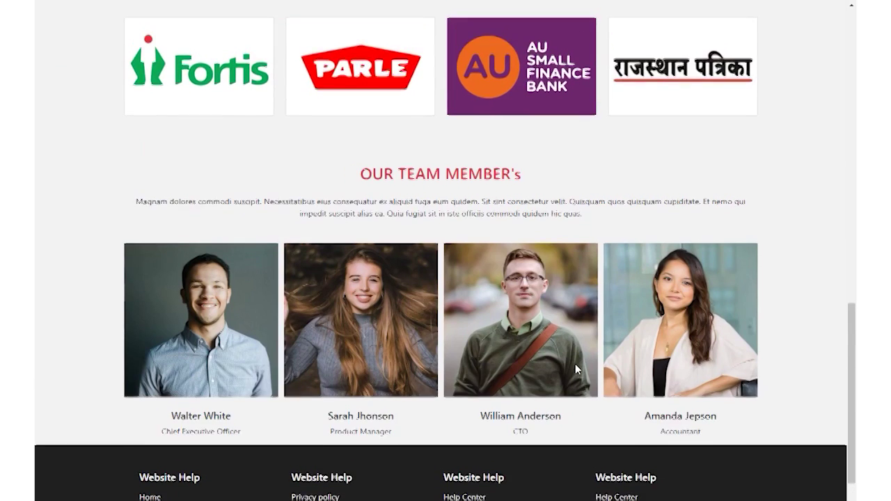
Browse the PRODUCT LISTING AND DETAILS page's Garnier and Off-White cards, then open a phone's details.
{"action": "scroll", "coordinate": [576, 367], "scroll_direction": "up", "scroll_amount": 5}
{"action": "scroll", "coordinate": [575, 369], "scroll_direction": "up", "scroll_amount": 7}
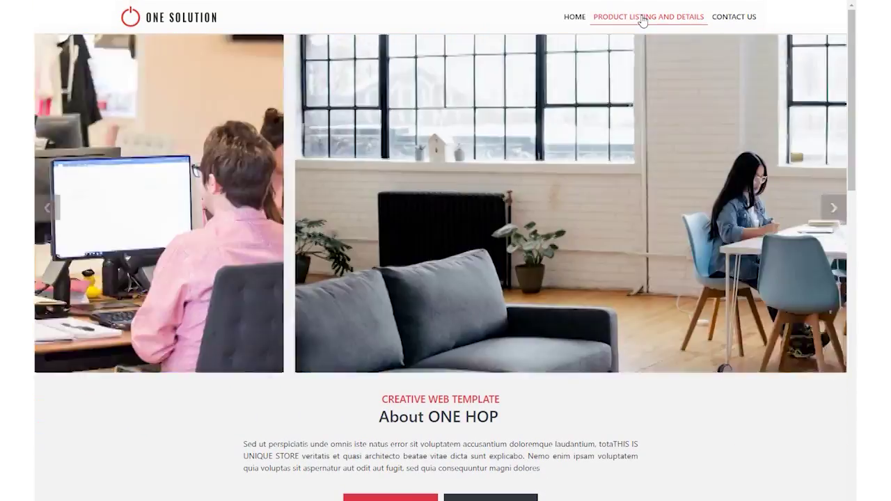
{"action": "left_click", "coordinate": [636, 18]}
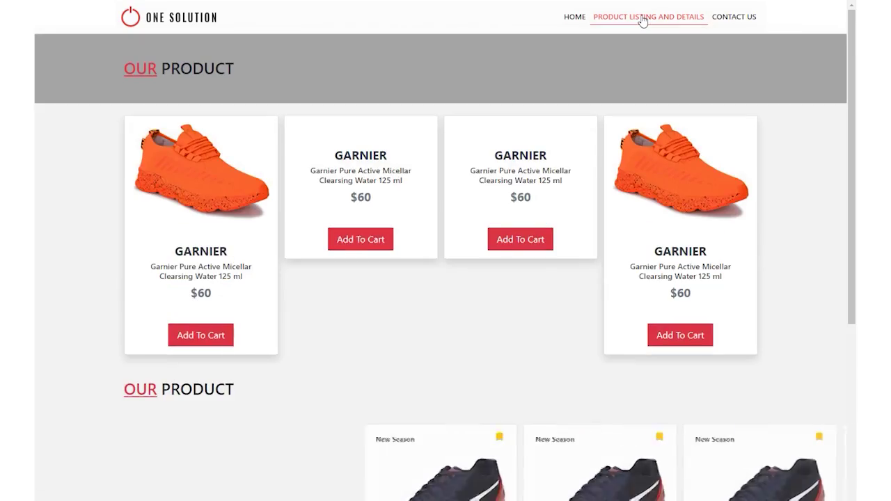
{"action": "scroll", "coordinate": [753, 204], "scroll_direction": "down", "scroll_amount": 3}
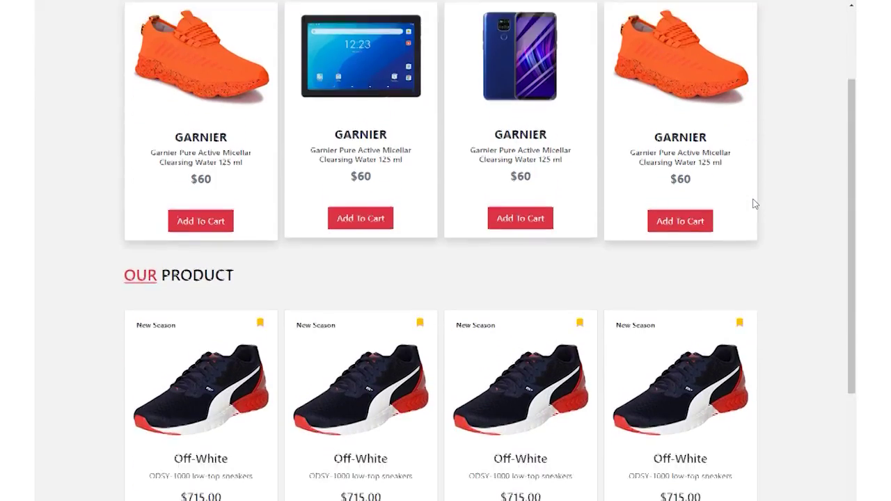
{"action": "scroll", "coordinate": [754, 203], "scroll_direction": "up", "scroll_amount": 5}
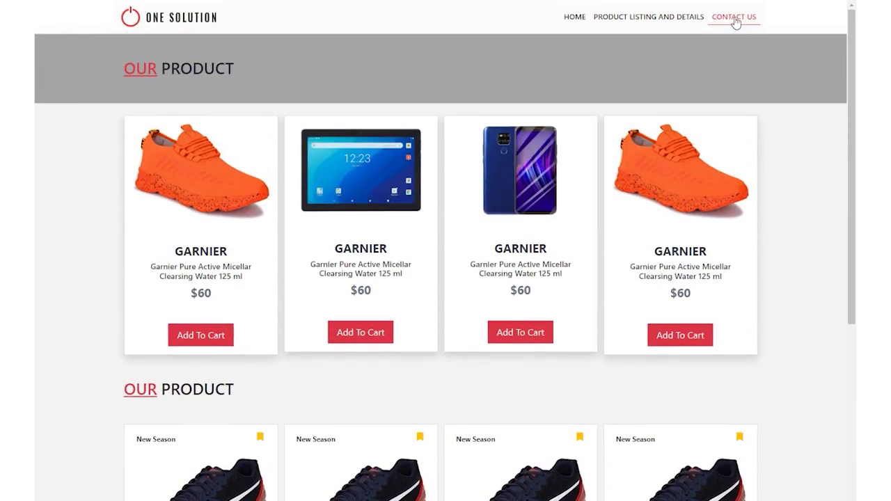
{"action": "left_click", "coordinate": [368, 172]}
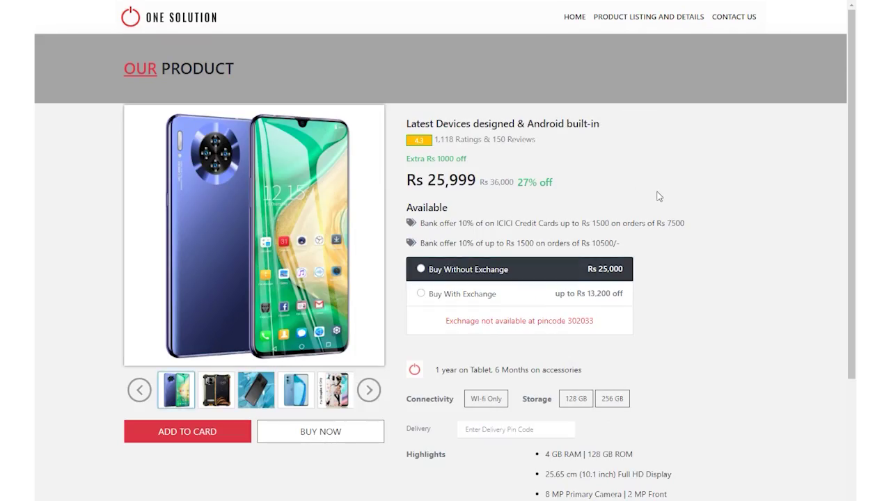
Page through the phone's image thumbnails and show the black phone as the main image.
{"action": "scroll", "coordinate": [659, 197], "scroll_direction": "down", "scroll_amount": 3}
{"action": "scroll", "coordinate": [659, 197], "scroll_direction": "up", "scroll_amount": 3}
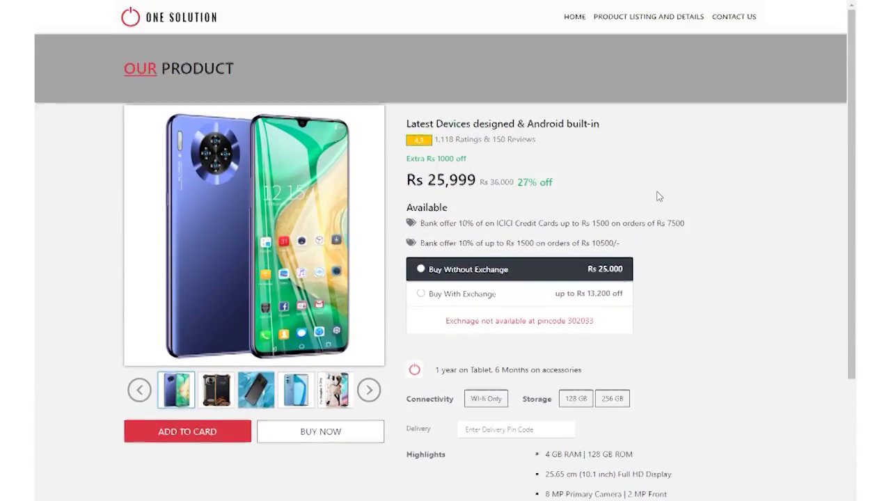
{"action": "scroll", "coordinate": [659, 197], "scroll_direction": "down", "scroll_amount": 3}
{"action": "scroll", "coordinate": [659, 197], "scroll_direction": "up", "scroll_amount": 3}
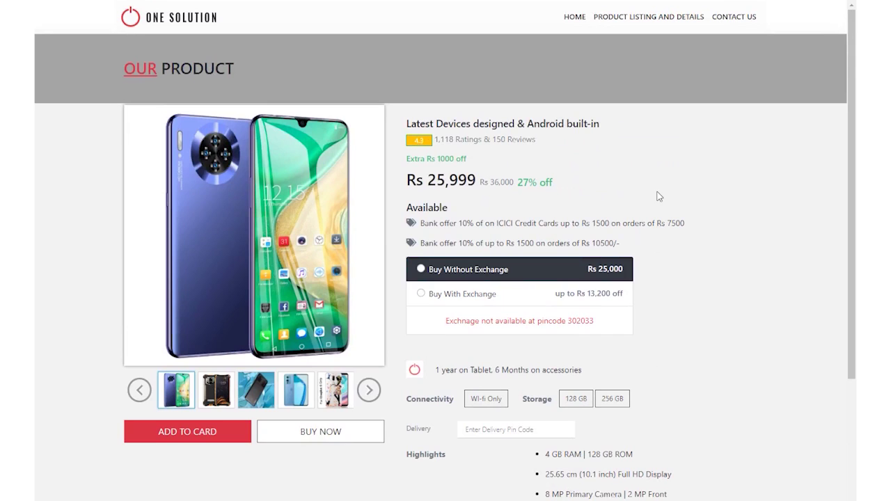
{"action": "left_click", "coordinate": [361, 393]}
{"action": "left_click", "coordinate": [362, 394]}
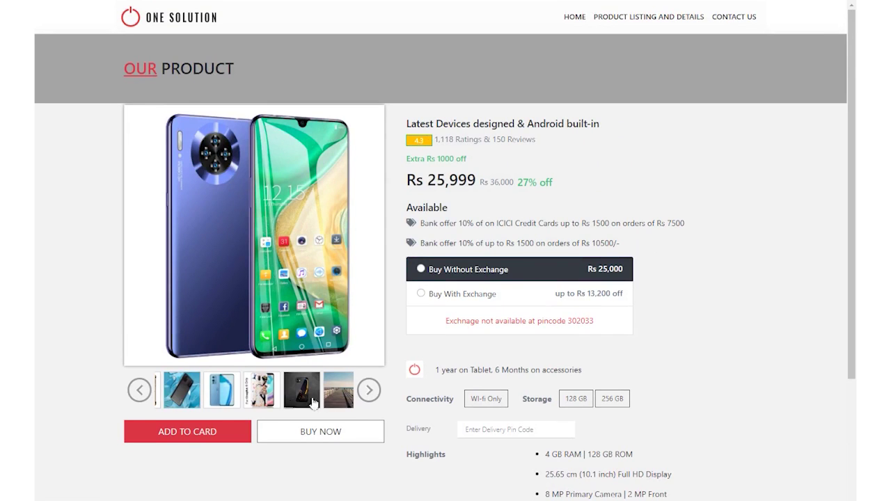
{"action": "left_click", "coordinate": [186, 400]}
Go to the Contact Us page and look over its details, form and map.
{"action": "left_click", "coordinate": [742, 18]}
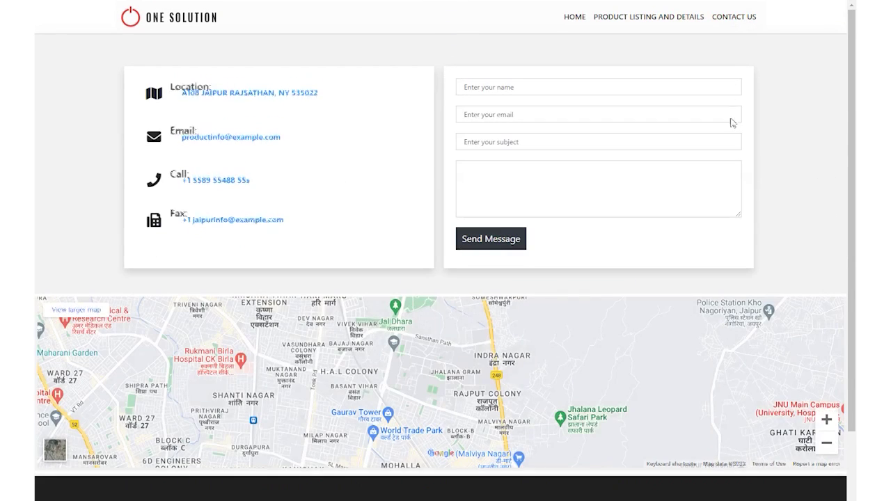
{"action": "scroll", "coordinate": [764, 197], "scroll_direction": "down", "scroll_amount": 3}
{"action": "scroll", "coordinate": [764, 202], "scroll_direction": "up", "scroll_amount": 3}
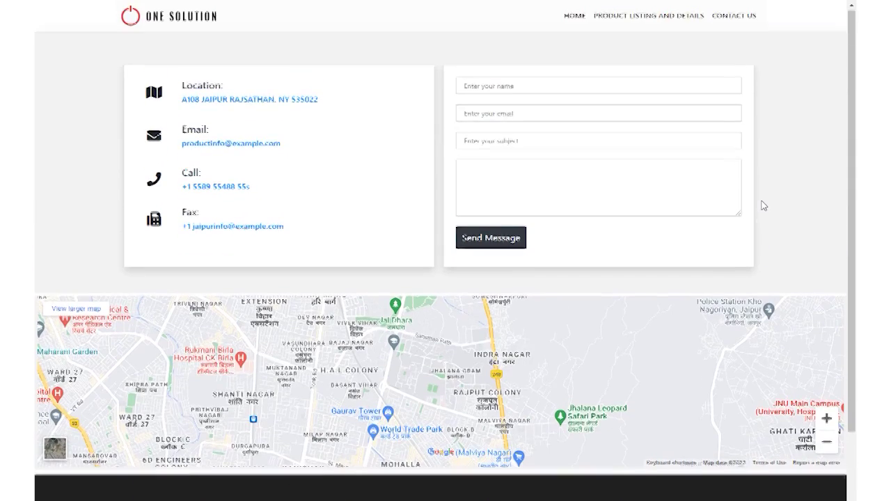